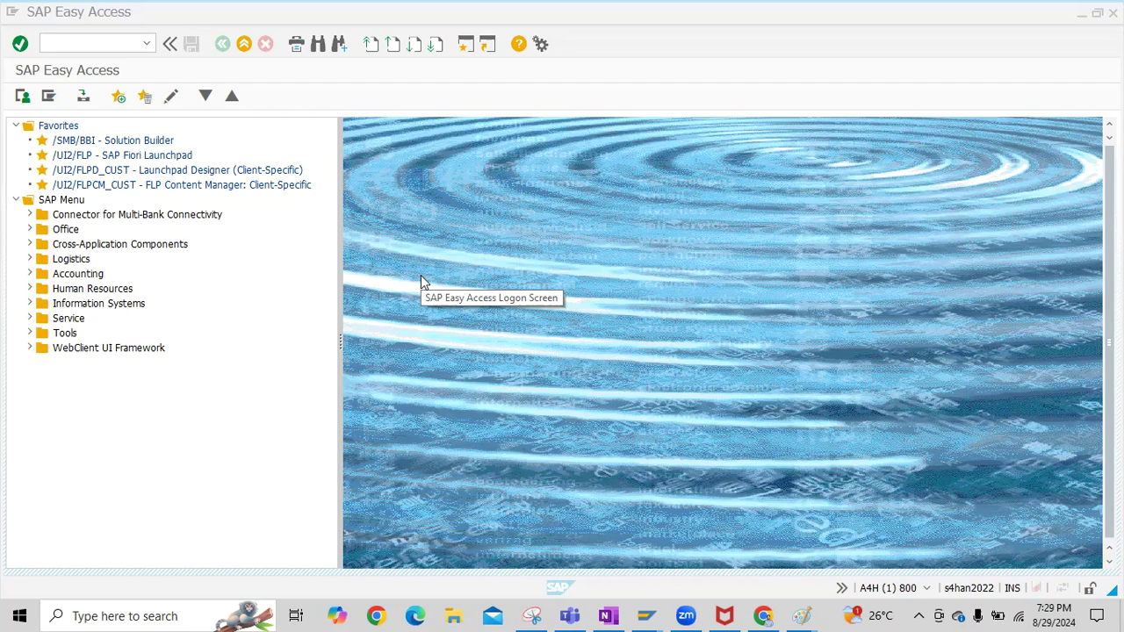
# - Open transaction FB60 for vendor invoice entry and narrow the line item table's document currency amount column
pyautogui.click(109, 46)
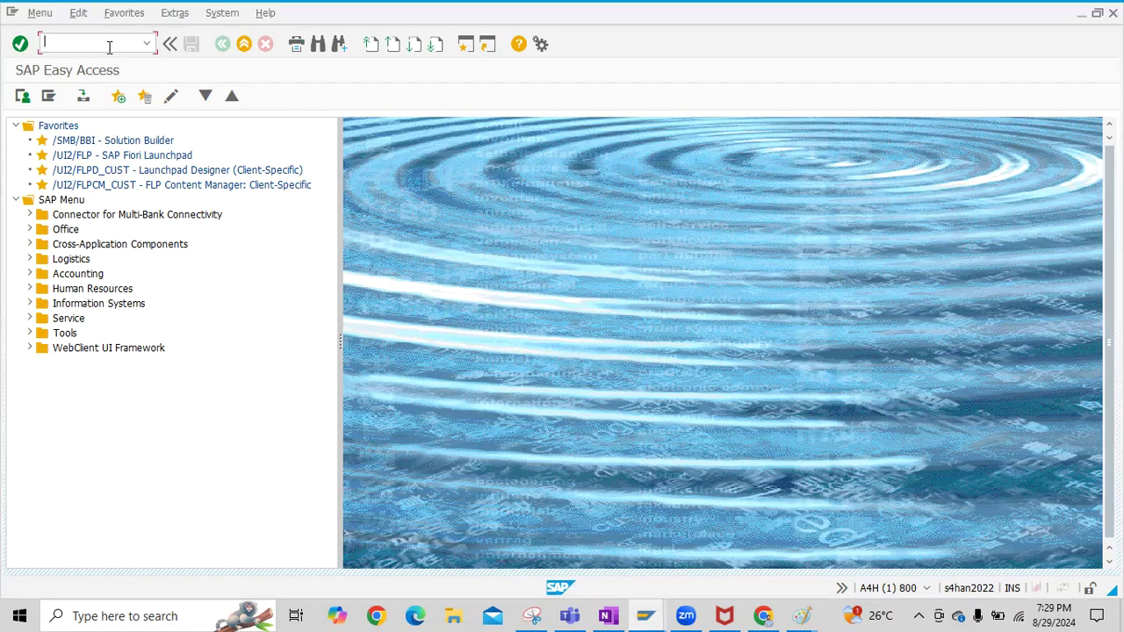
pyautogui.write('FB60')
pyautogui.press('Return')
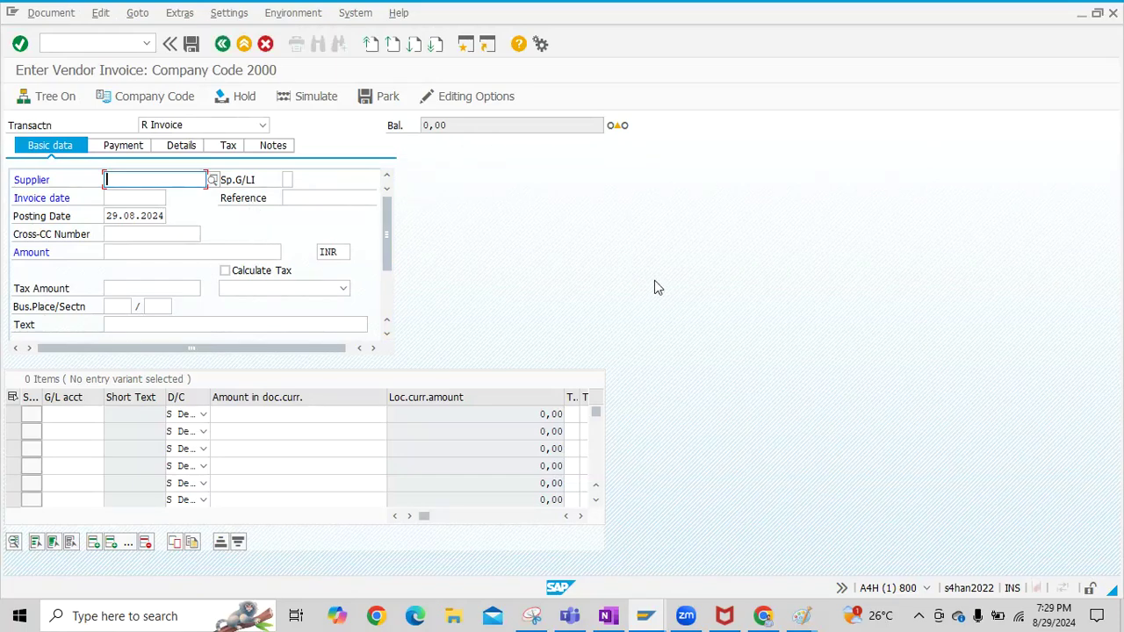
pyautogui.moveTo(387, 397); pyautogui.dragTo(330, 391)
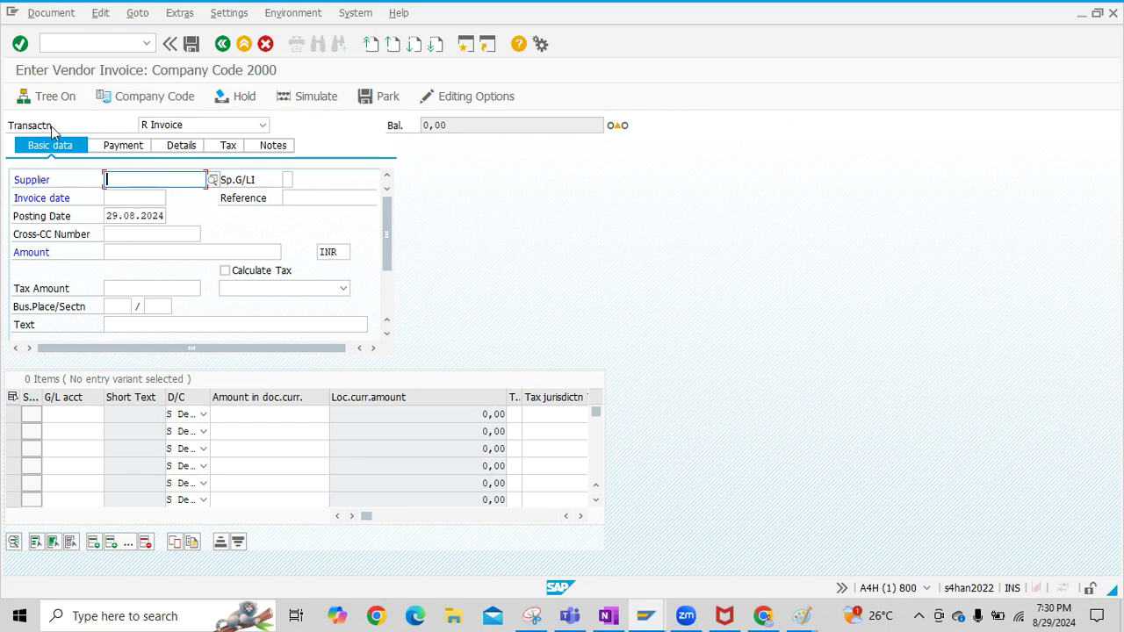
# - Review the available transaction types for the vendor invoice, leaving Invoice selected
pyautogui.click(189, 128)
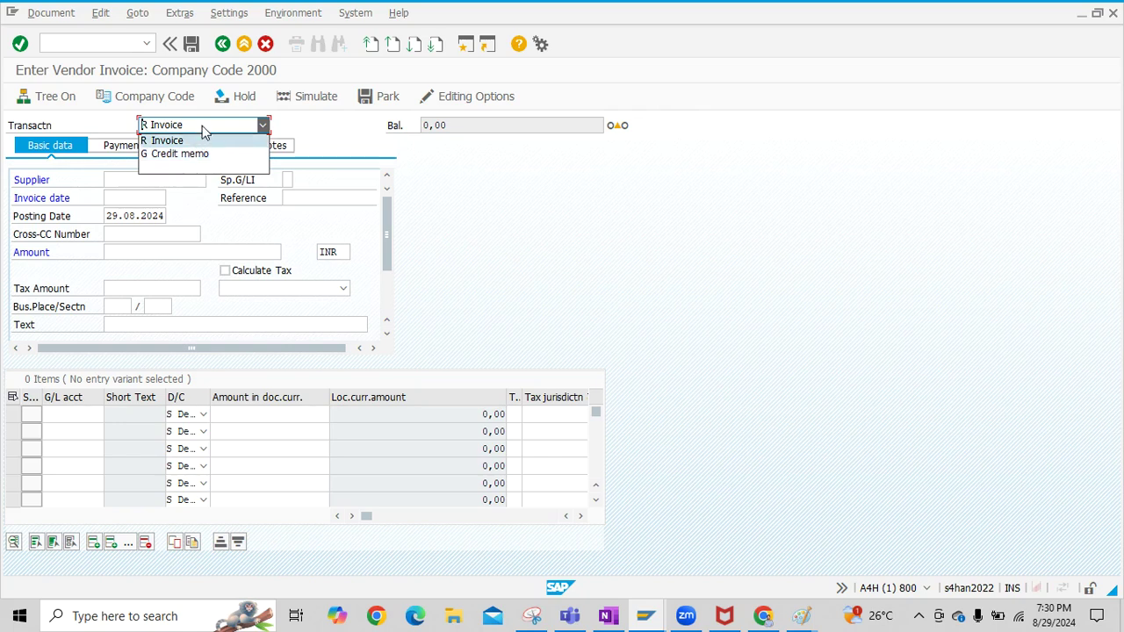
pyautogui.click(572, 319)
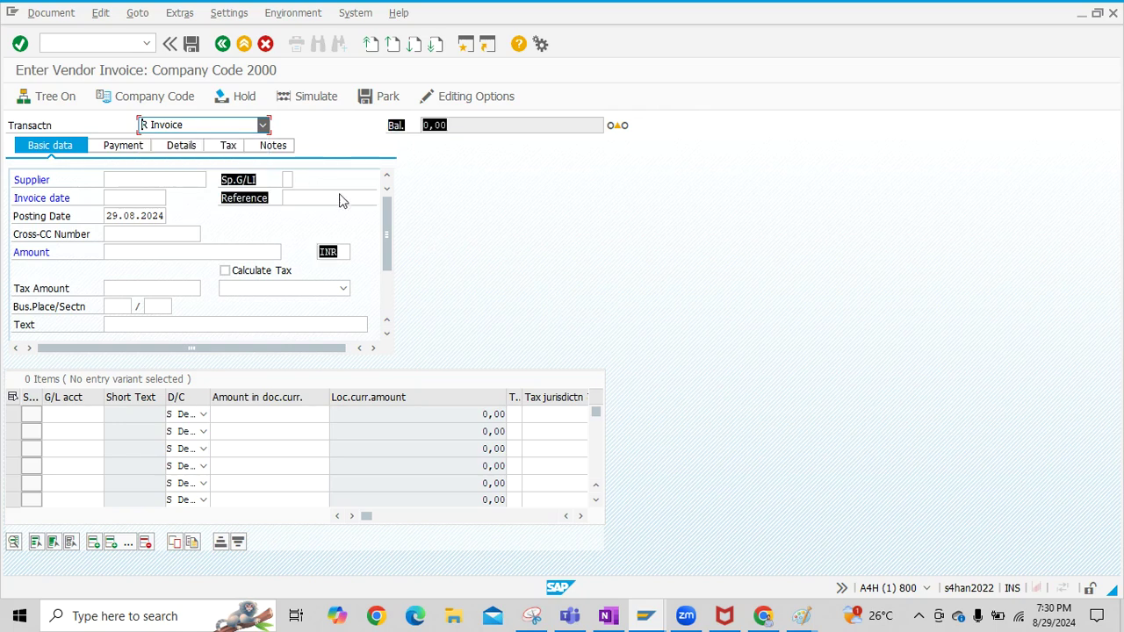
pyautogui.click(151, 180)
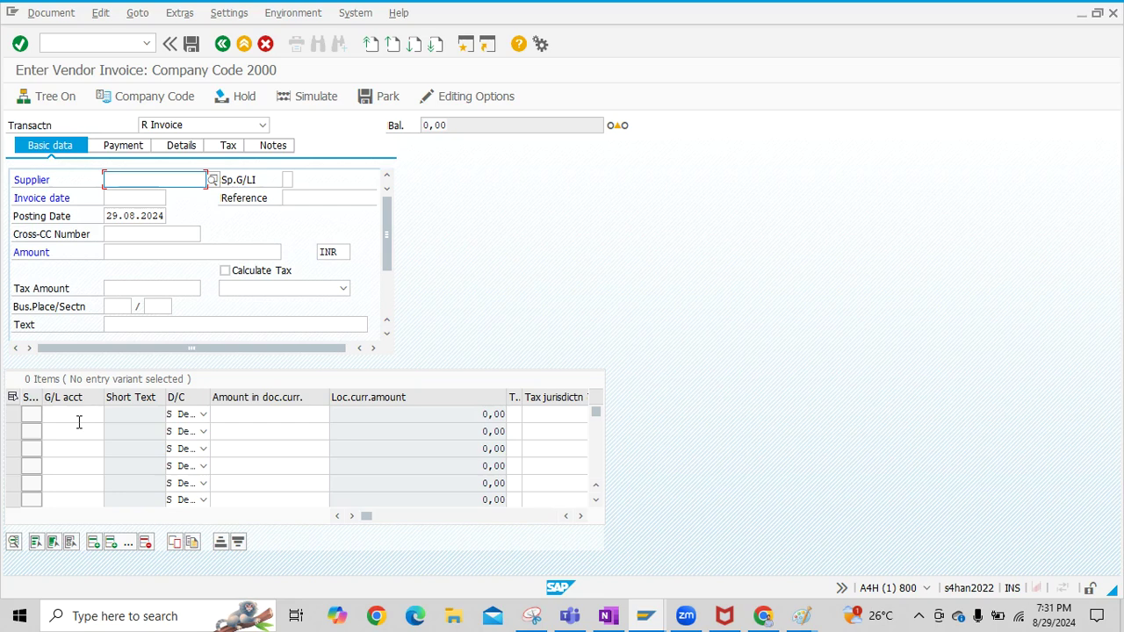
# - Enter the supplier number and set the invoice date to 29.08.2024
pyautogui.click(139, 174)
pyautogui.write('5')
pyautogui.click(140, 196)
pyautogui.click(124, 198)
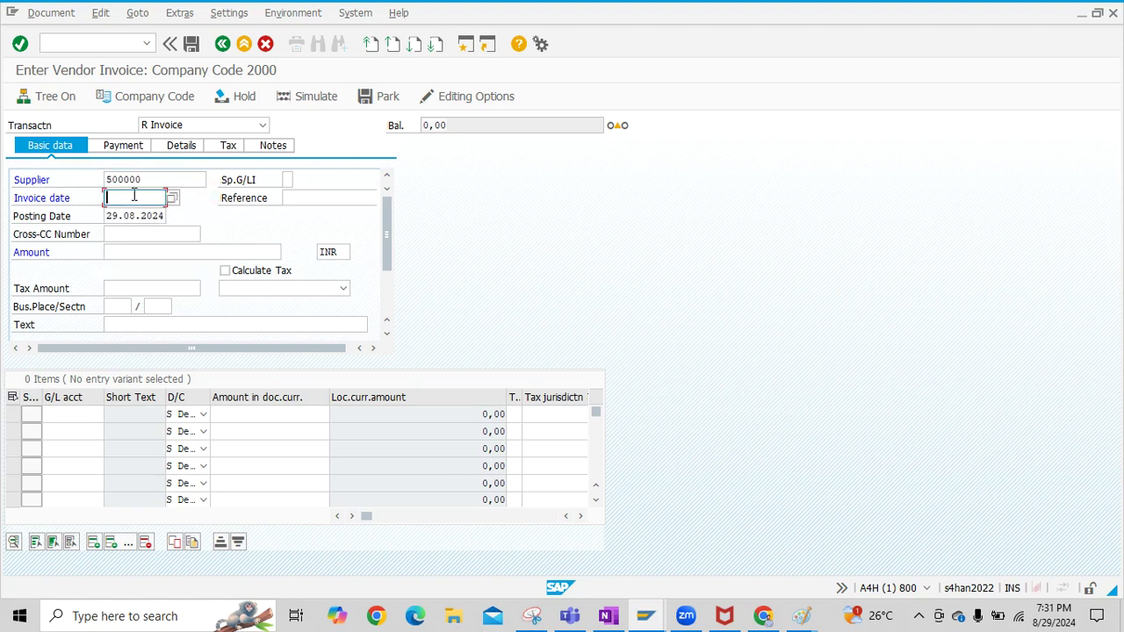
pyautogui.click(129, 200)
pyautogui.click(131, 213)
# - Set the invoice reference to Invoice 123 and the header amount to 1000 INR
pyautogui.click(315, 197)
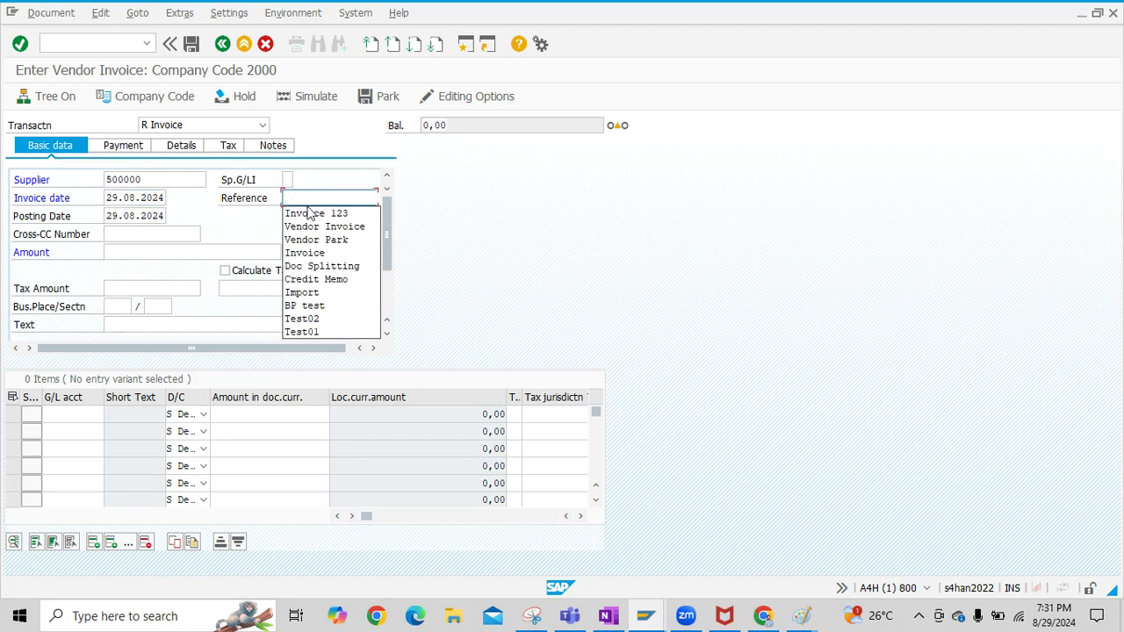
pyautogui.click(305, 211)
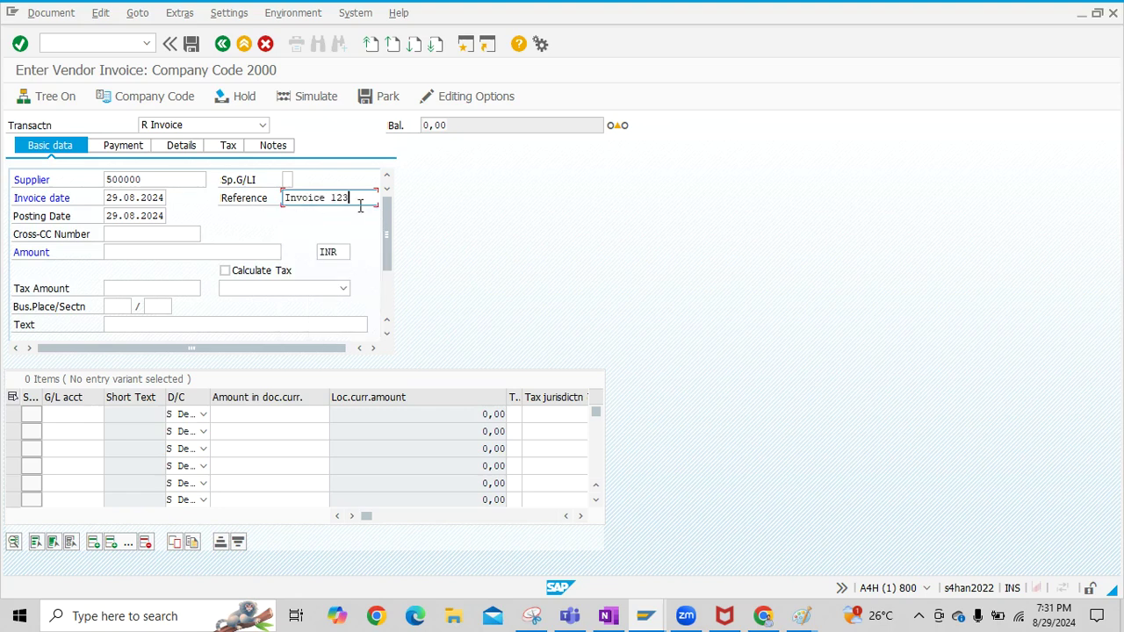
pyautogui.click(141, 254)
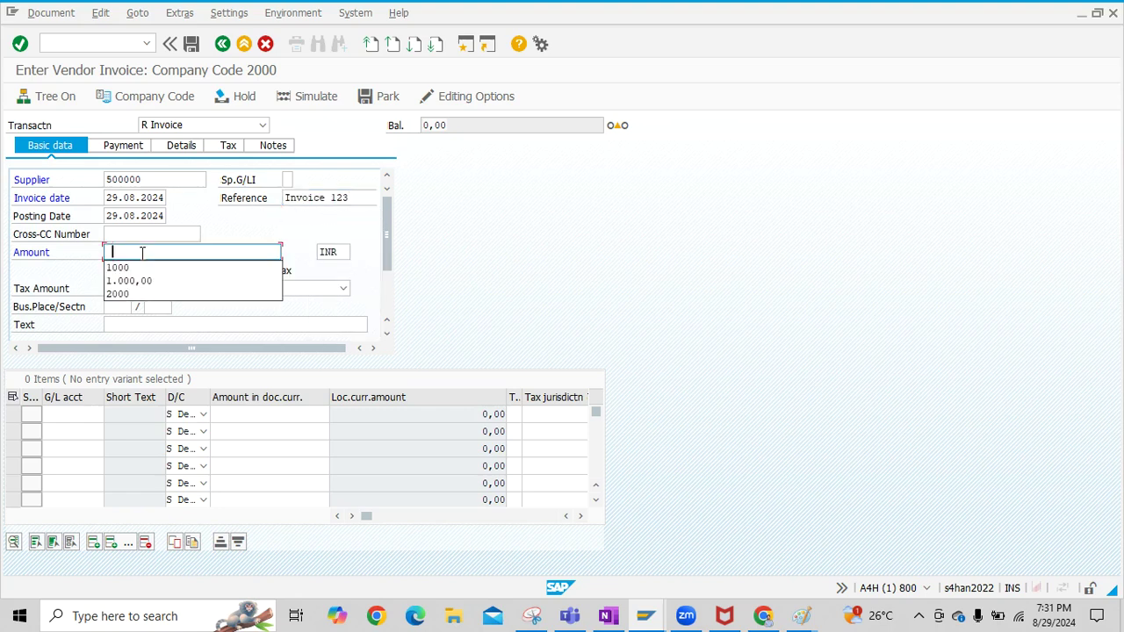
pyautogui.click(134, 269)
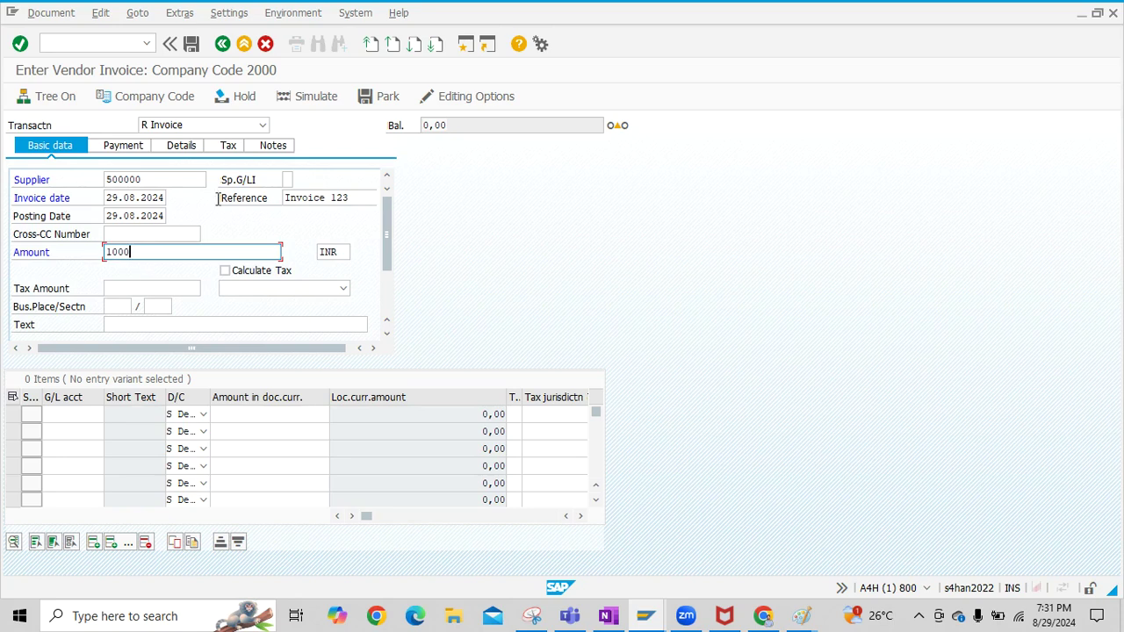
# - Fill the first line item with G/L account 7106000 and a debit amount of 1000
pyautogui.click(83, 412)
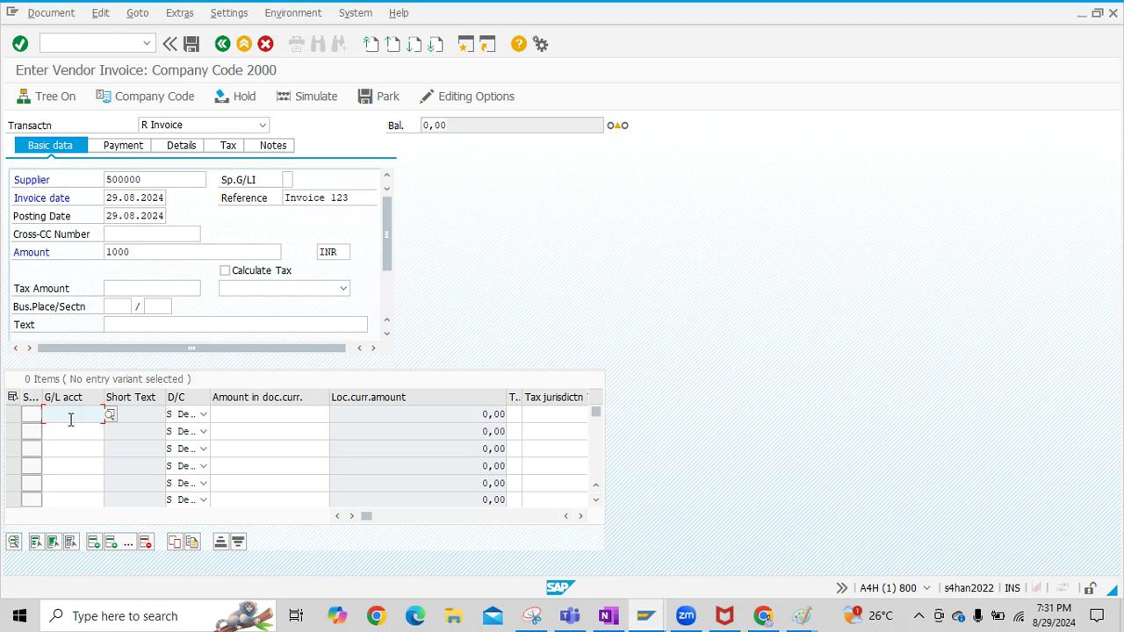
pyautogui.write('7')
pyautogui.click(67, 429)
pyautogui.click(248, 416)
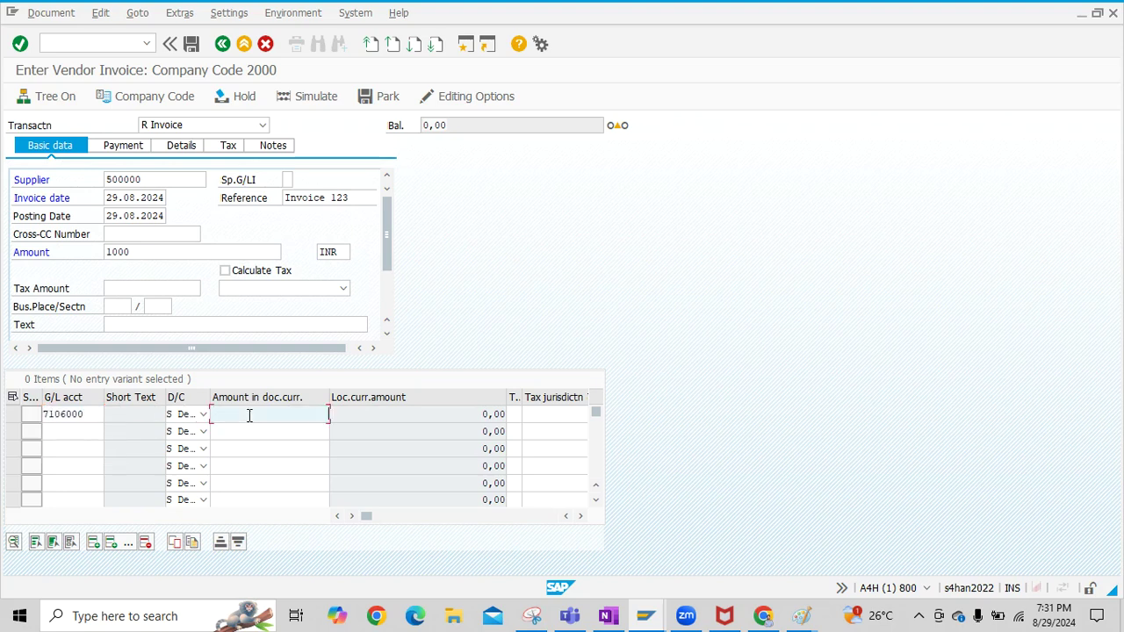
pyautogui.write('1')
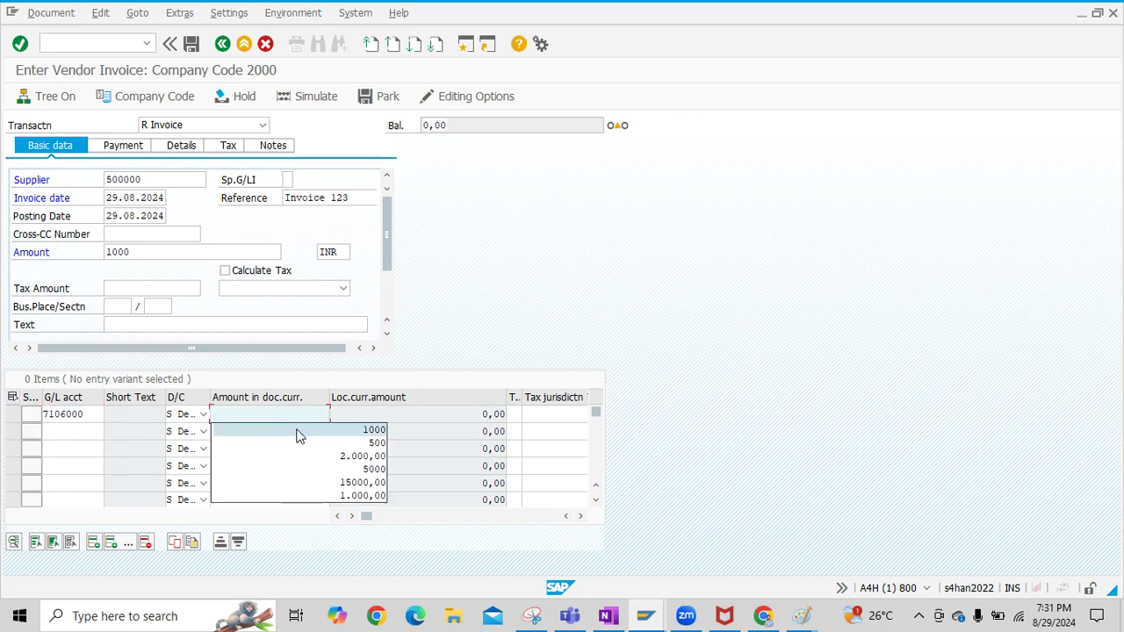
pyautogui.click(291, 430)
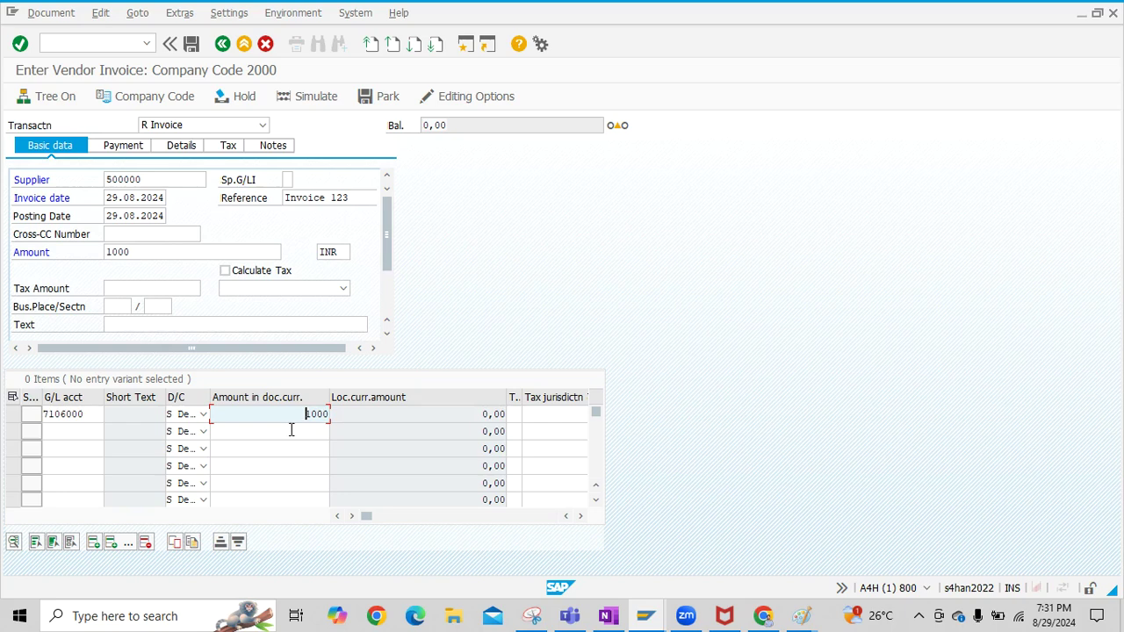
# - Assign cost center EVMPUN0001 to the first line item
pyautogui.click(580, 516)
pyautogui.click(580, 516)
pyautogui.click(580, 516)
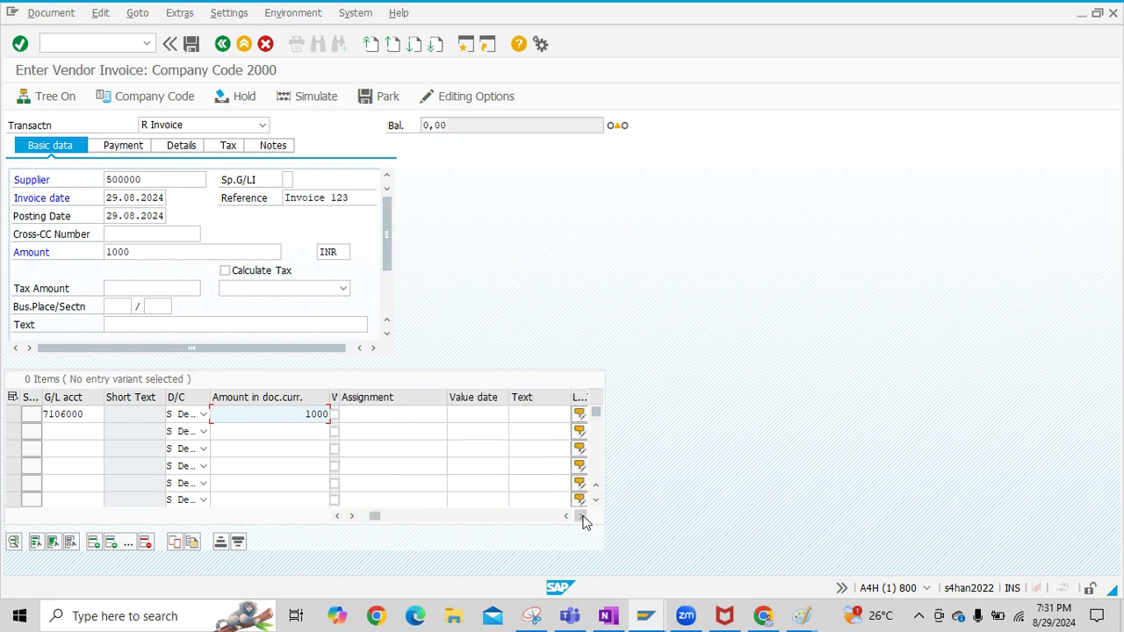
pyautogui.click(580, 517)
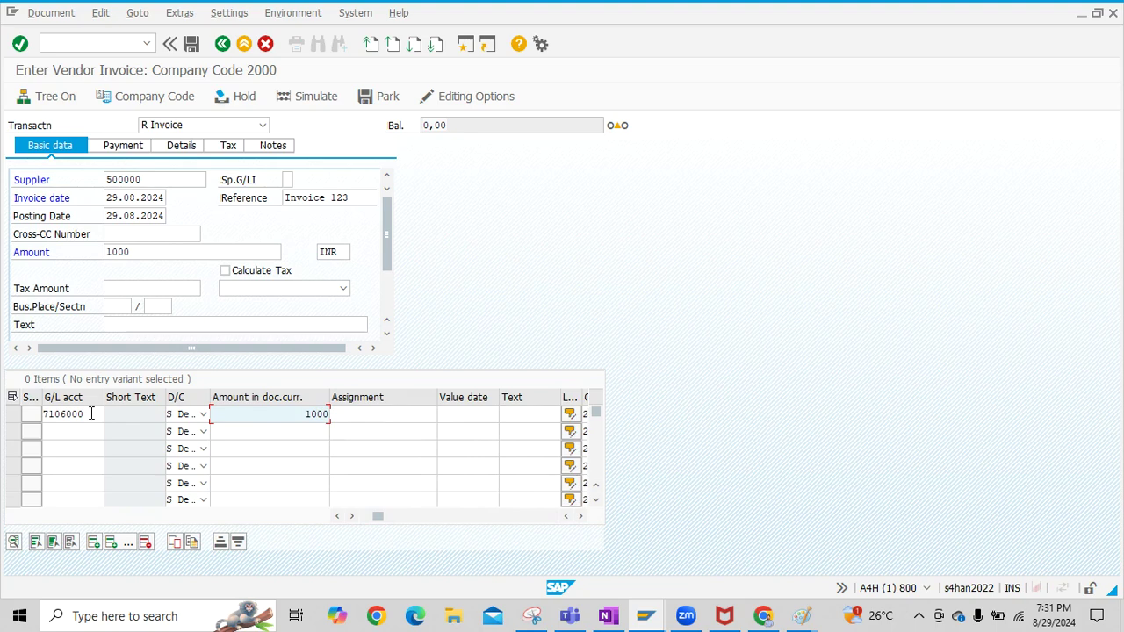
pyautogui.click(580, 516)
pyautogui.click(580, 516)
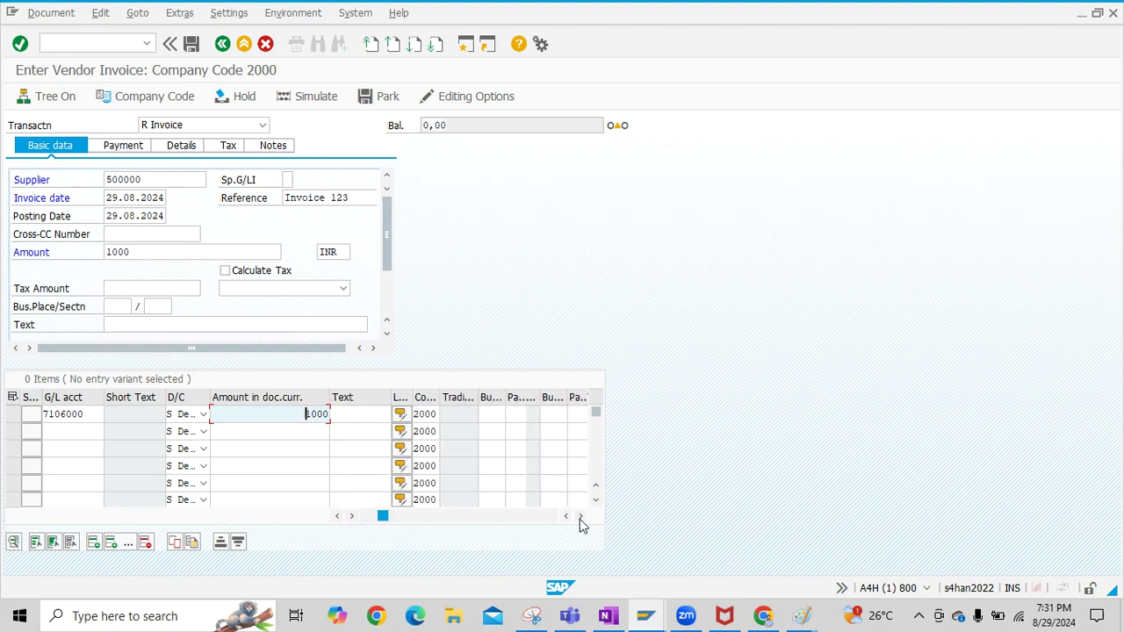
pyautogui.click(580, 519)
pyautogui.click(552, 415)
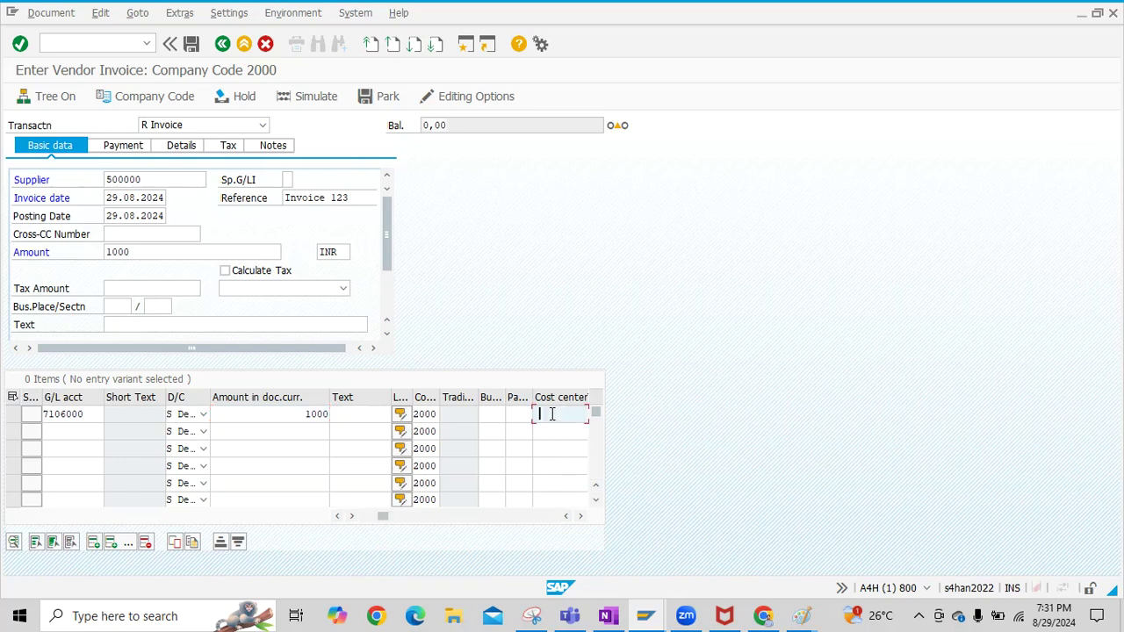
pyautogui.click(548, 431)
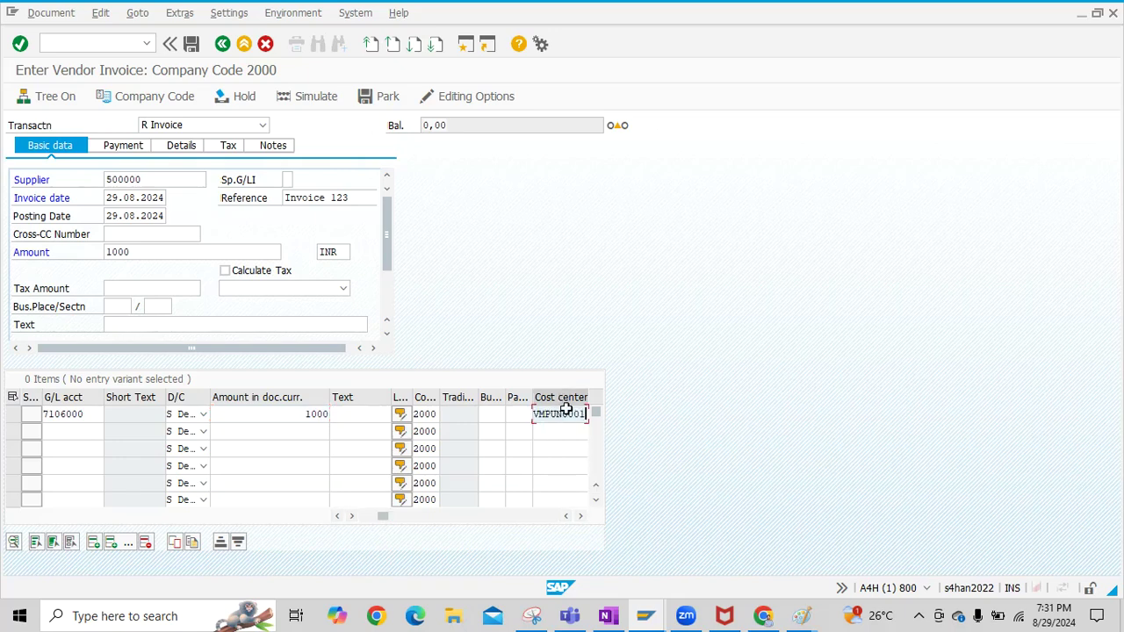
pyautogui.click(578, 517)
pyautogui.moveTo(391, 520); pyautogui.dragTo(368, 523)
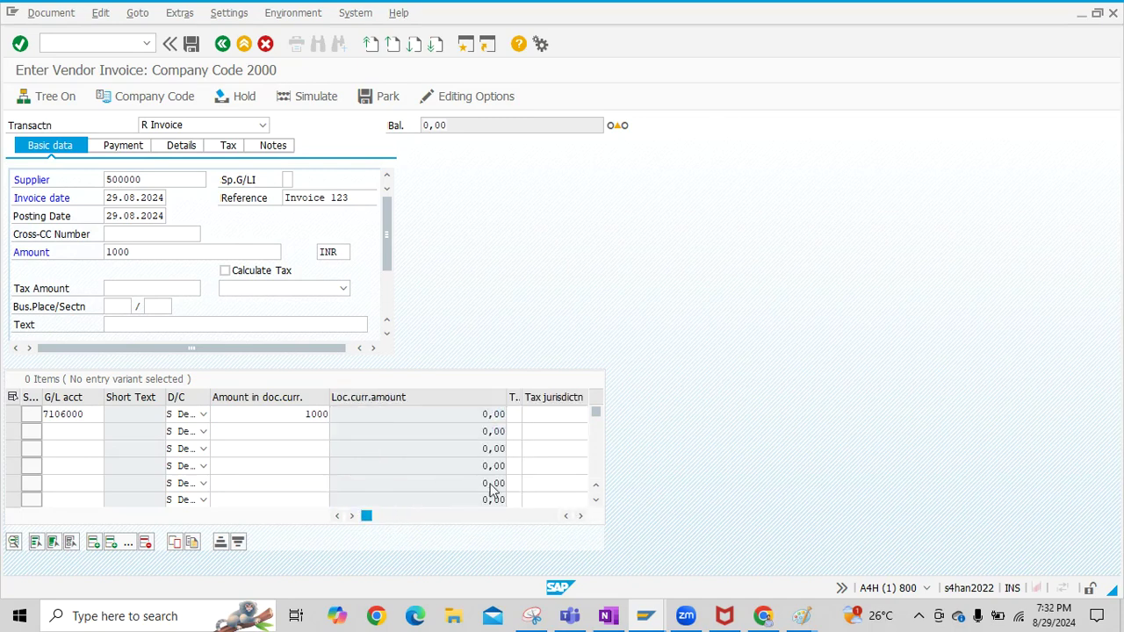
# - Enter Vendor Invoice as the header text in the basic data and copy it
pyautogui.click(143, 324)
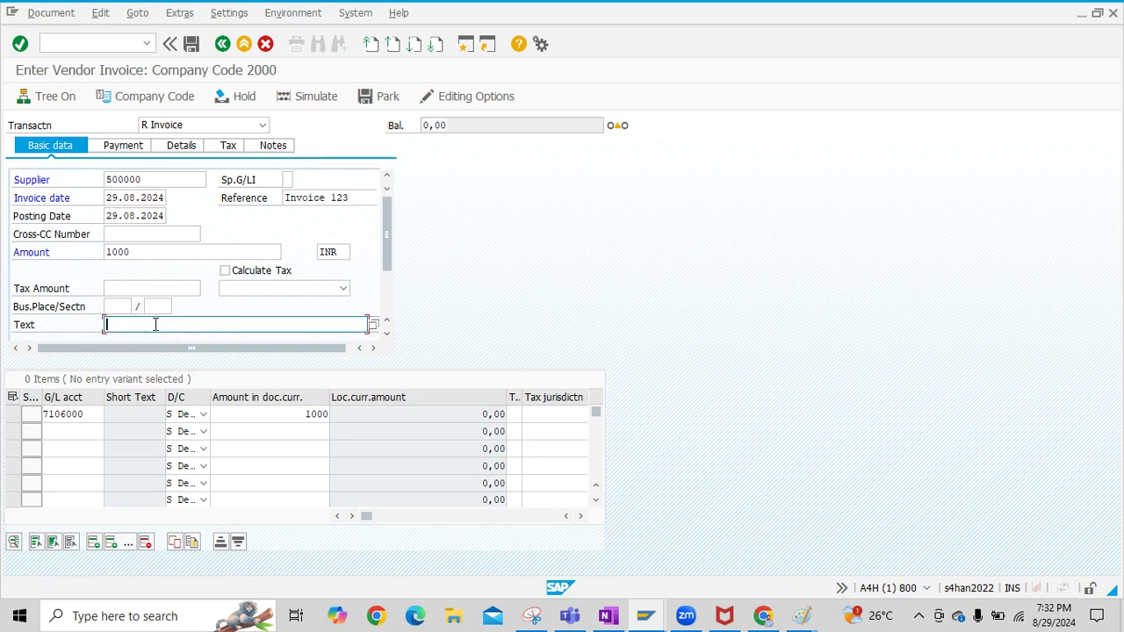
pyautogui.write('Vendor Invoice')
pyautogui.moveTo(178, 325); pyautogui.dragTo(98, 332)
pyautogui.hotkey('ctrl', 'c')
pyautogui.click(99, 329)
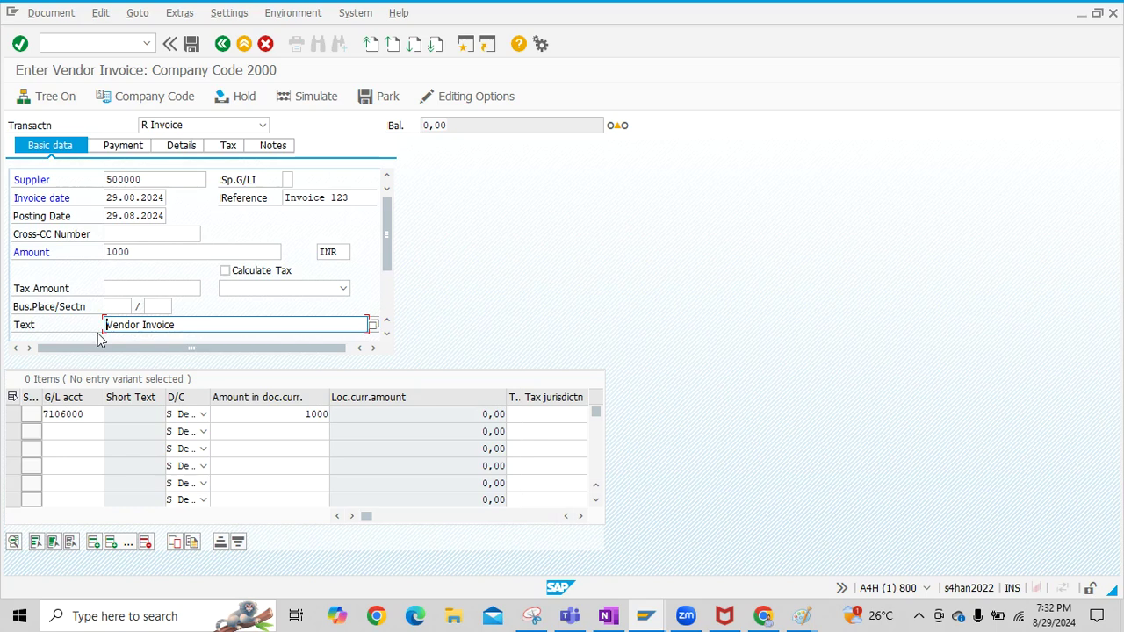
# - Paste the copied text Vendor Invoice into the first line item's text
pyautogui.click(580, 517)
pyautogui.click(581, 517)
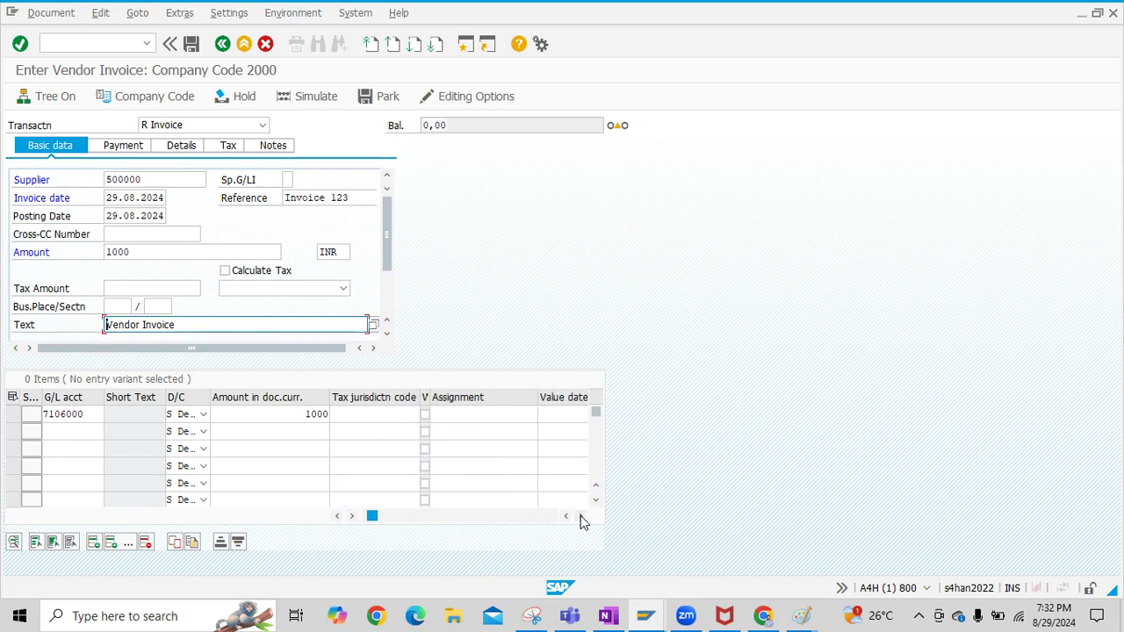
pyautogui.click(580, 518)
pyautogui.click(525, 415)
pyautogui.hotkey('ctrl', 'v')
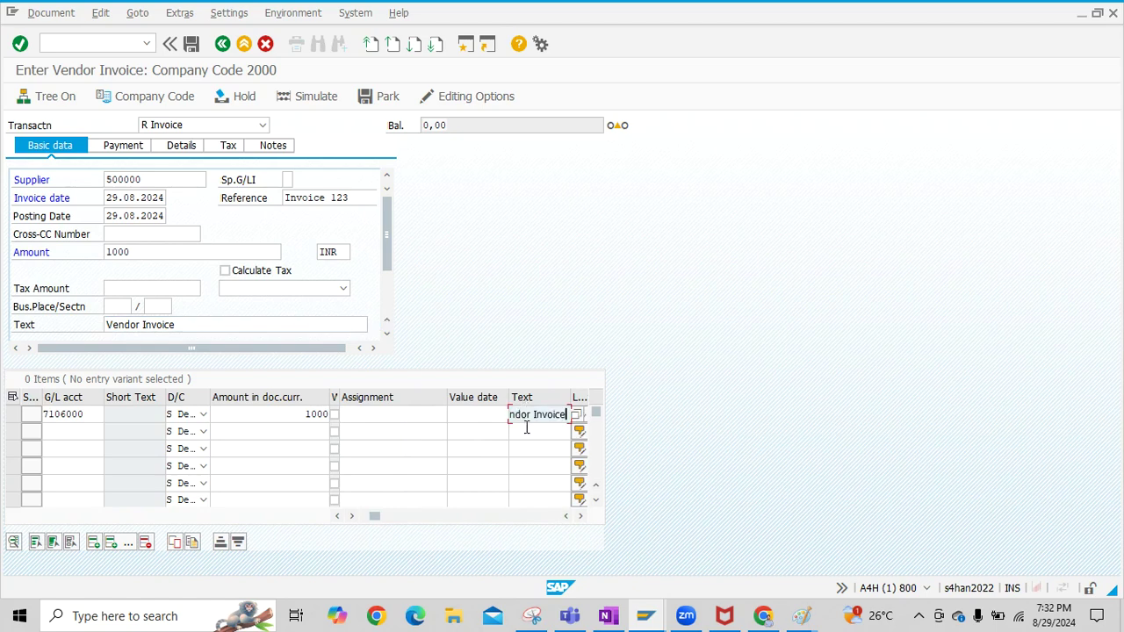
pyautogui.press('Left')
pyautogui.press('Left')
pyautogui.press('Left')
pyautogui.press('Left')
pyautogui.press('Left')
pyautogui.press('Left')
pyautogui.press('Left')
pyautogui.press('Left')
pyautogui.press('Left')
pyautogui.press('Left')
pyautogui.press('Left')
pyautogui.press('Left')
pyautogui.press('Left')
# - Simulate the vendor invoice to check its document overview, and post the document
pyautogui.click(303, 98)
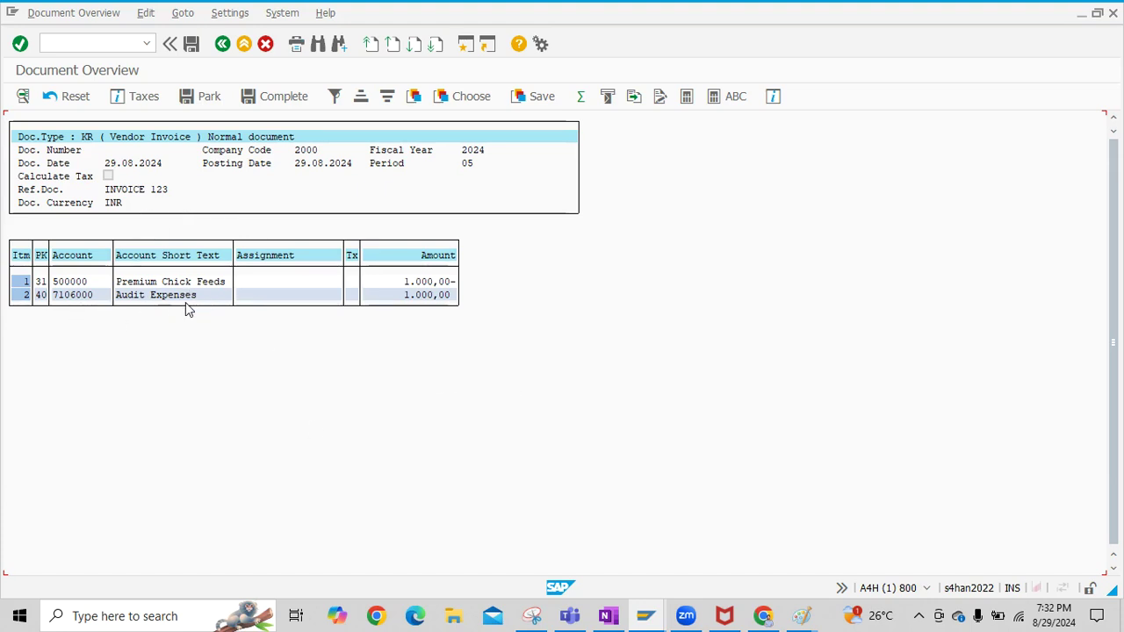
pyautogui.click(193, 45)
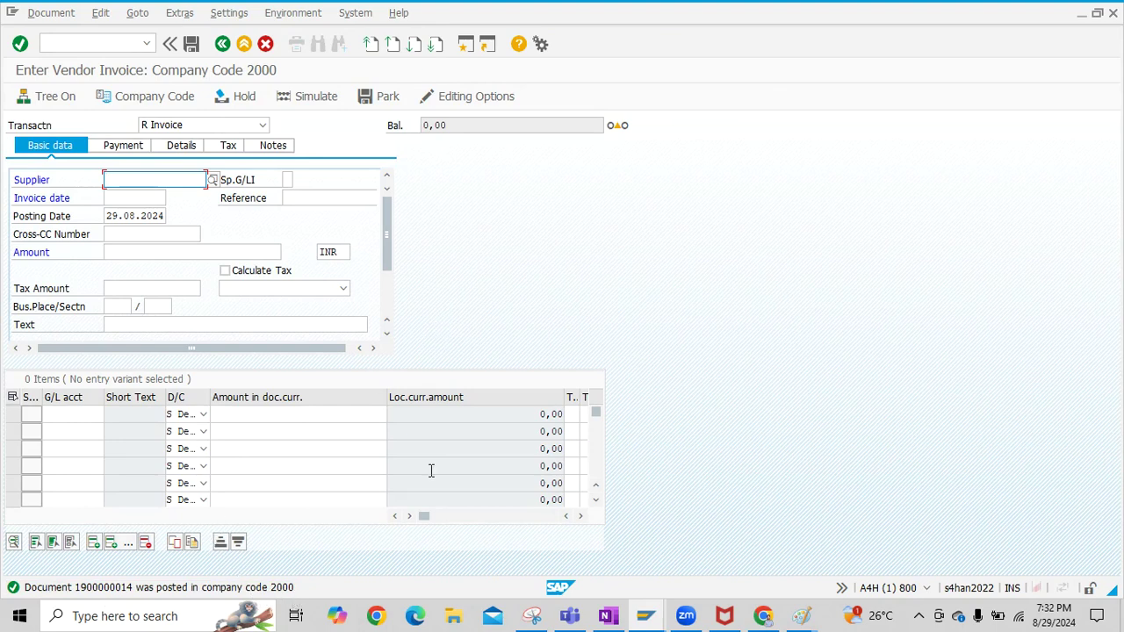
# - Display the posted document and examine its cost center, profit center and segment assignments in the data entry view
pyautogui.click(49, 15)
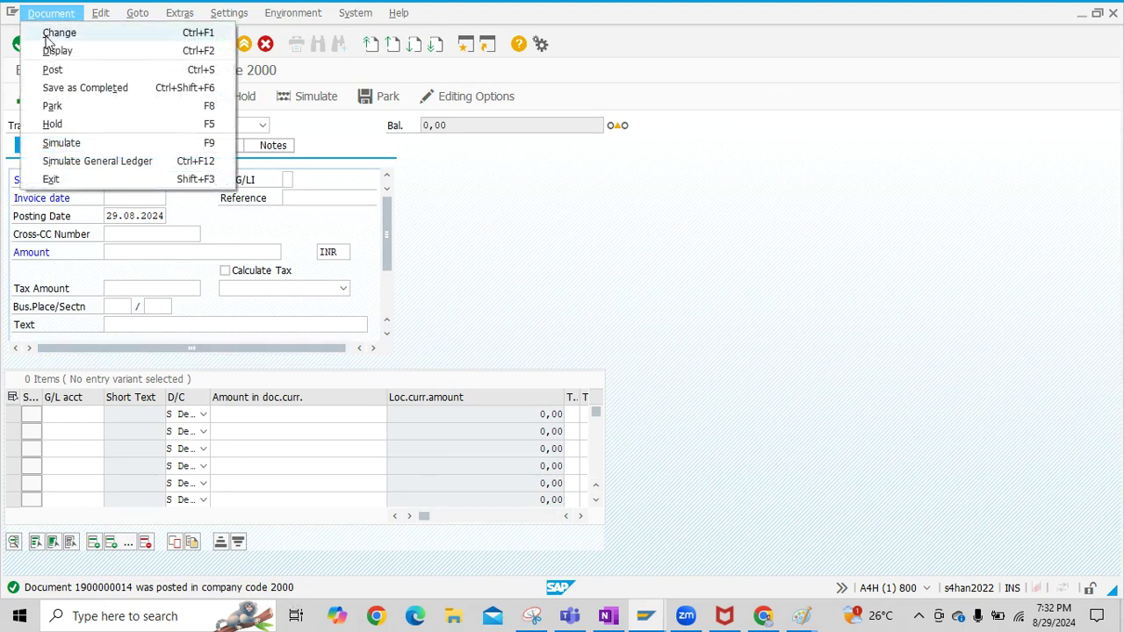
pyautogui.click(79, 52)
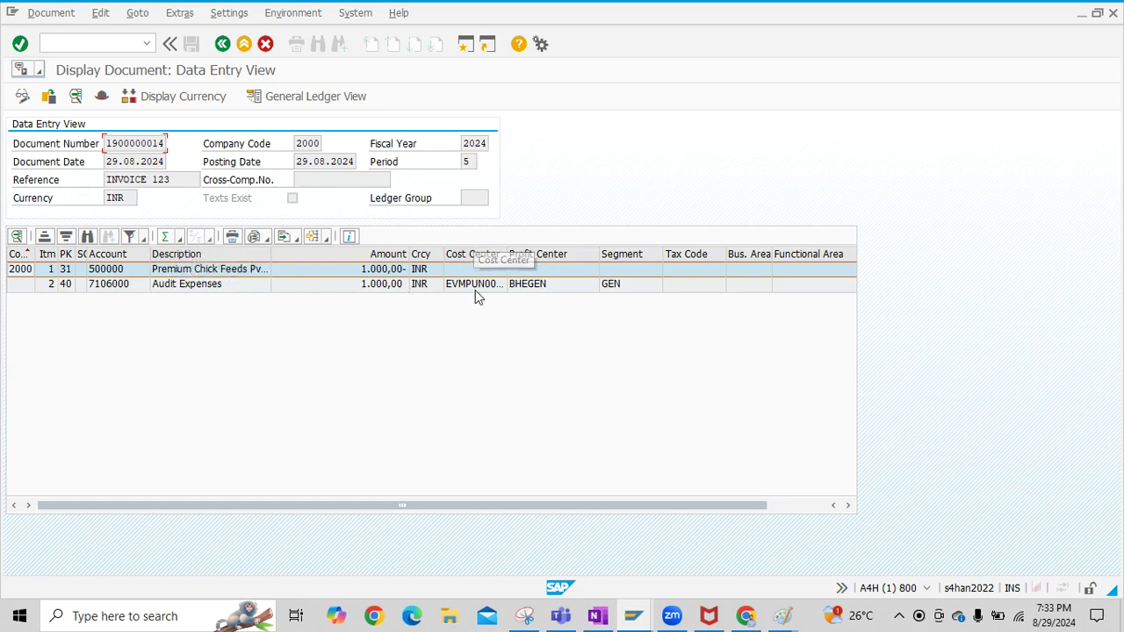
pyautogui.click(470, 254)
pyautogui.click(548, 254)
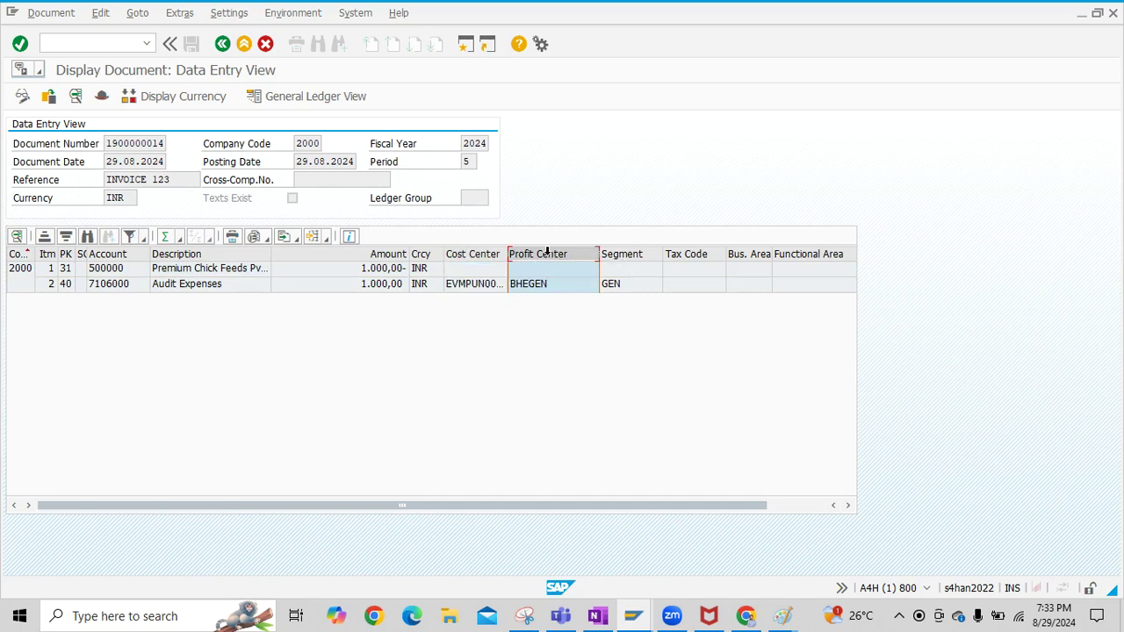
pyautogui.click(645, 254)
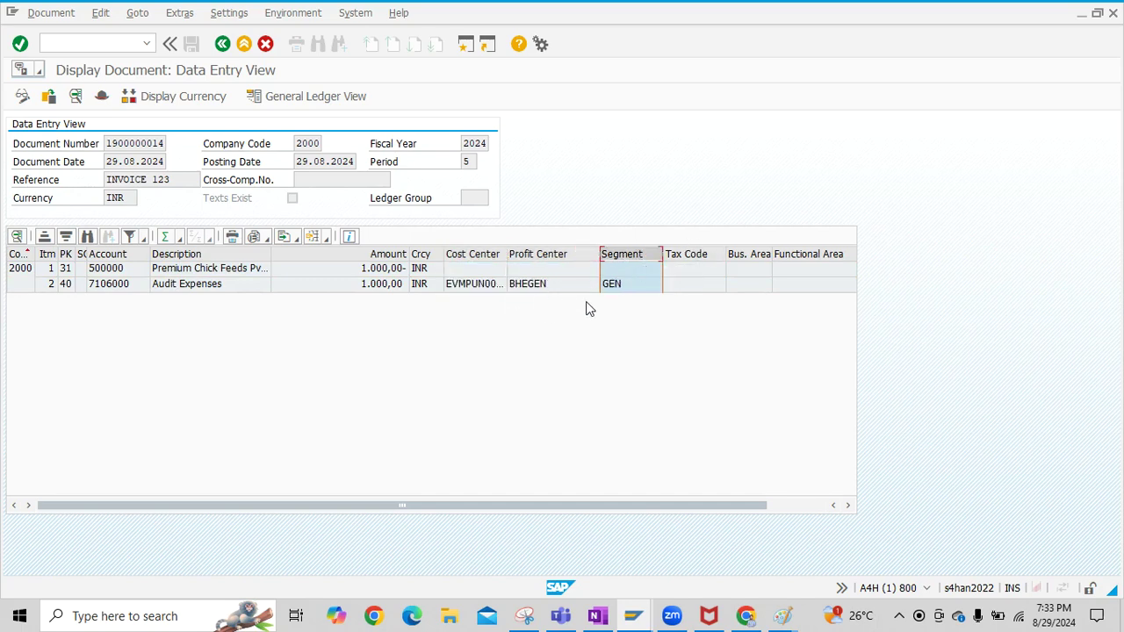